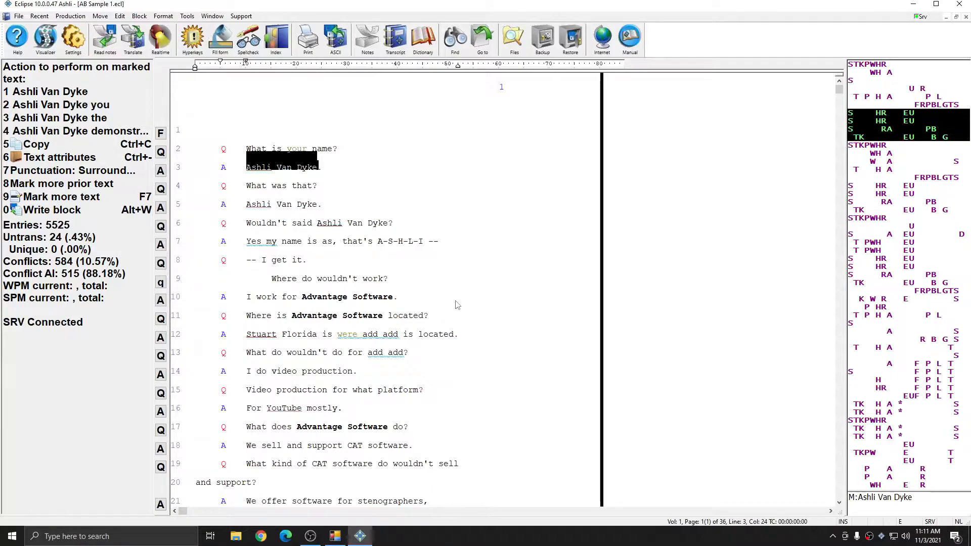
# Step: Pick AFSD from the brief suggestions for the marked witness name and save it to the main dictionary
pyautogui.hotkey('alt', 'b')
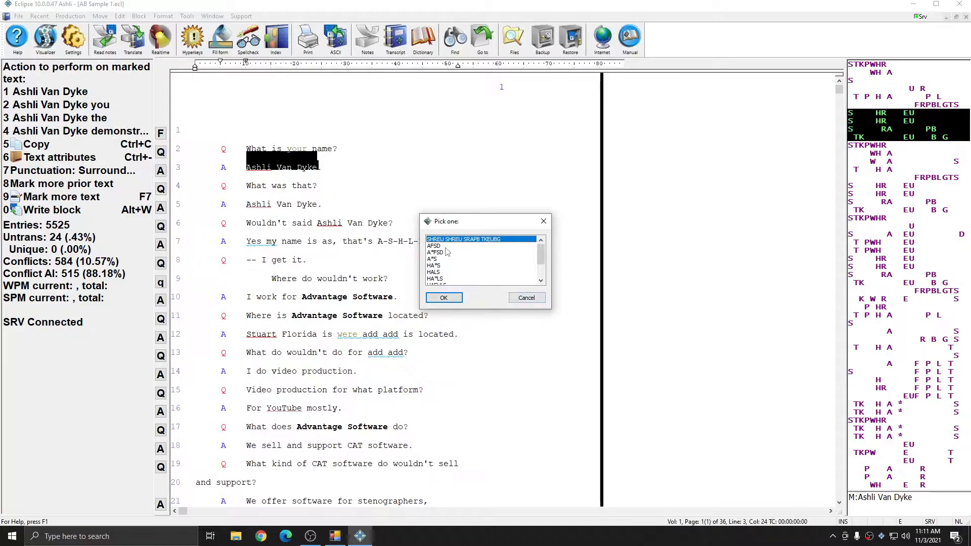
pyautogui.scroll(-2, 456, 248)
pyautogui.scroll(2, 464, 275)
pyautogui.click(435, 247)
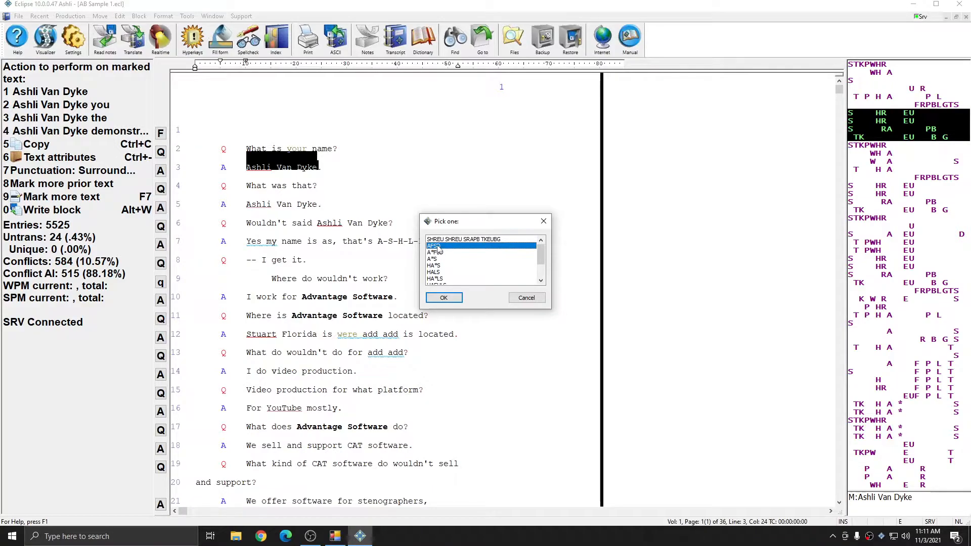
pyautogui.click(443, 298)
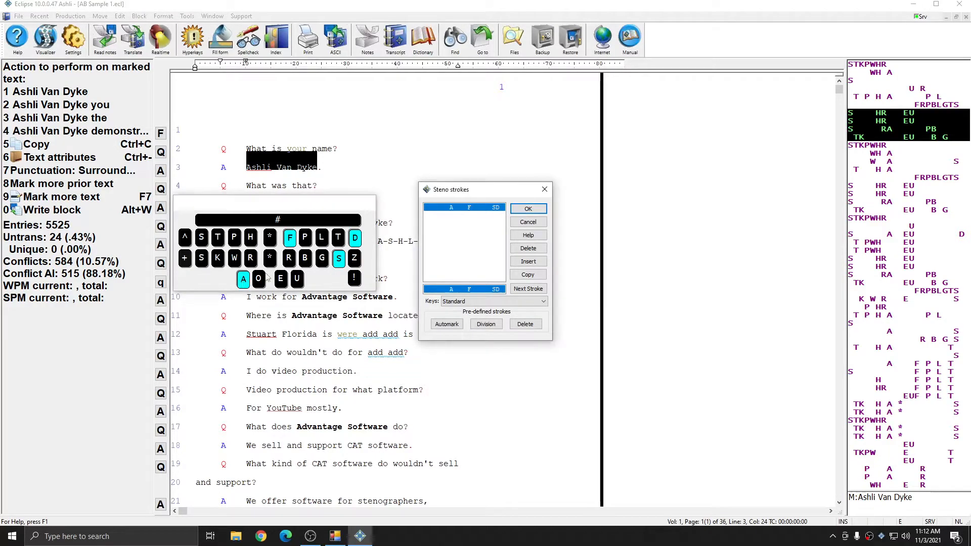
pyautogui.click(528, 209)
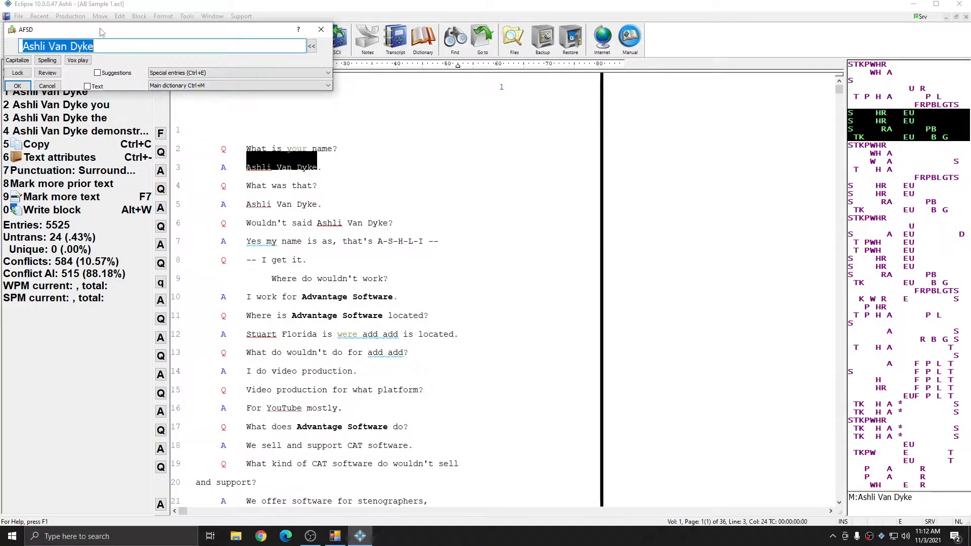
pyautogui.click(127, 46)
pyautogui.moveTo(127, 47); pyautogui.dragTo(23, 44)
pyautogui.click(151, 46)
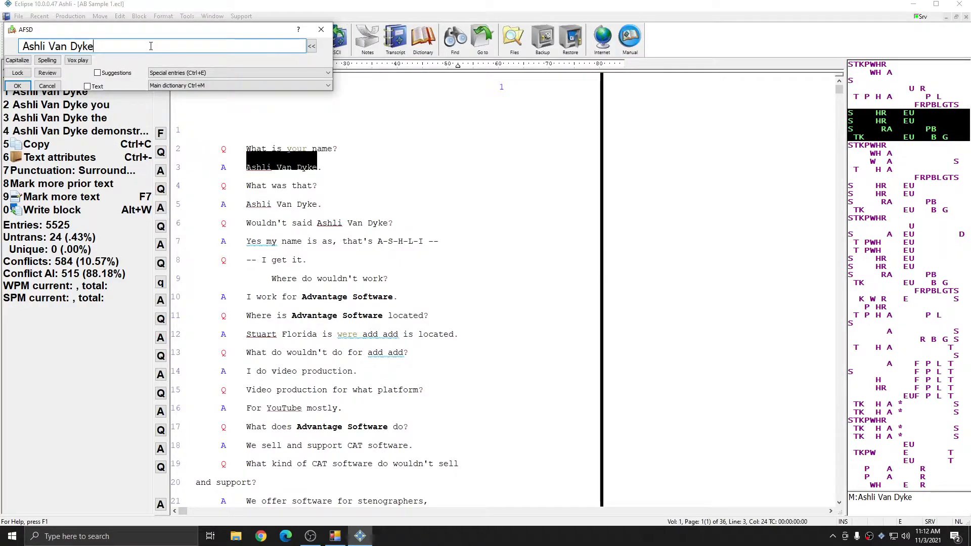
pyautogui.click(266, 86)
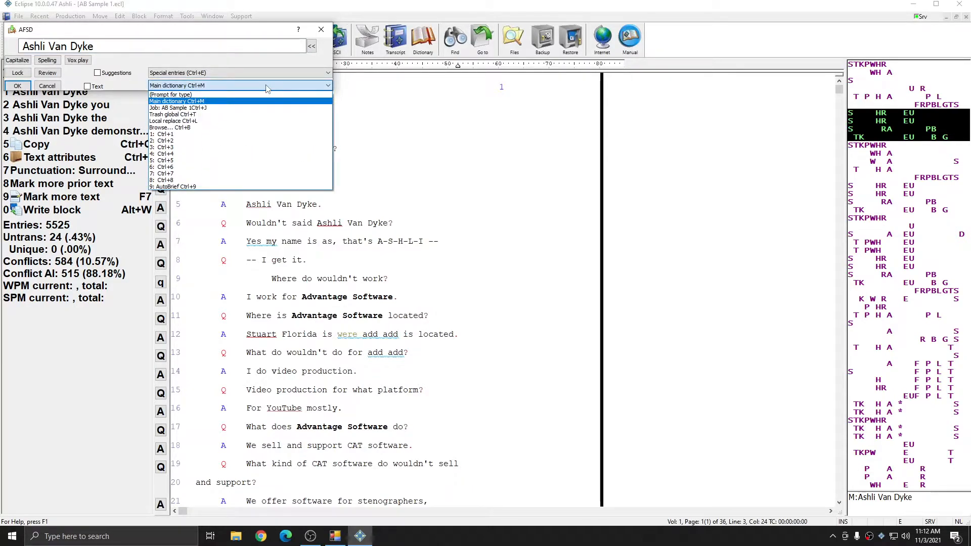
pyautogui.click(267, 87)
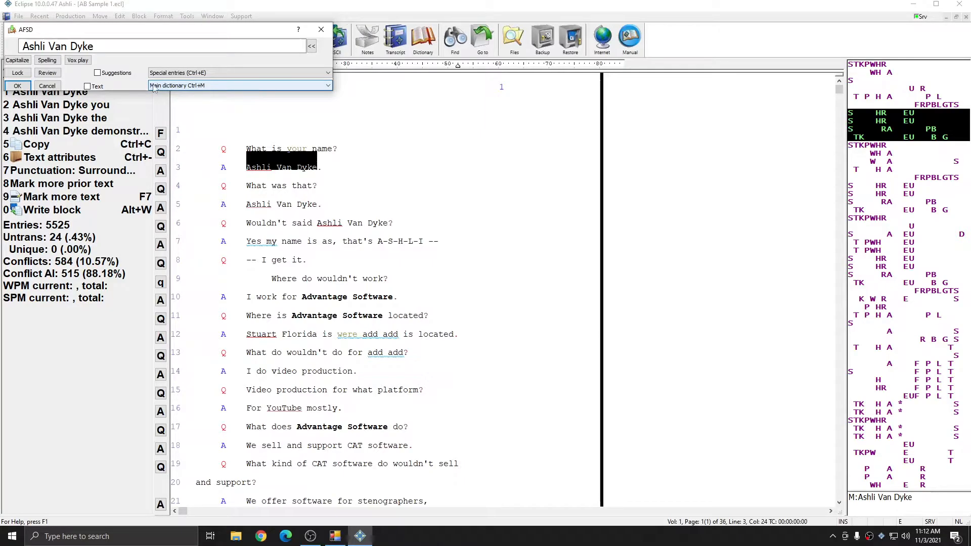
pyautogui.click(17, 86)
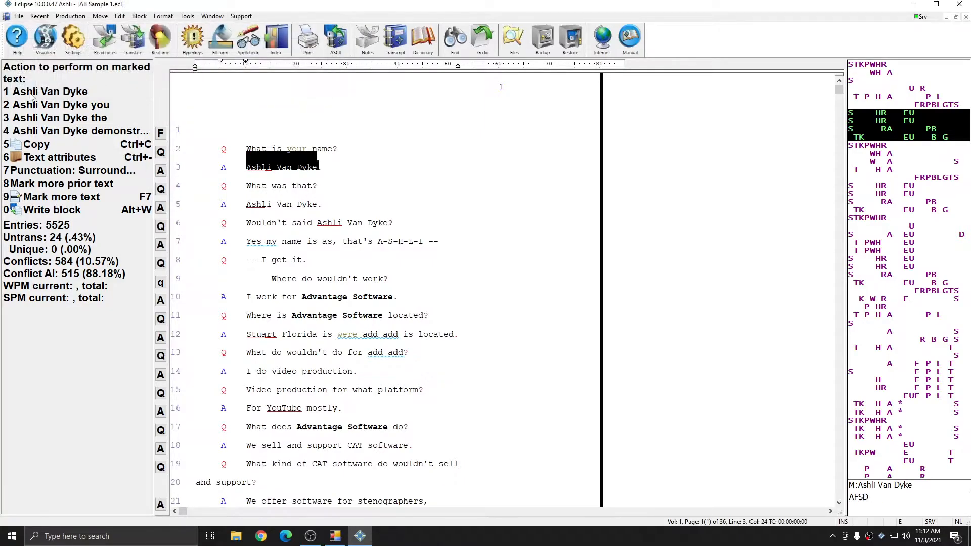
# Step: Mark stenographers on line 21 and choose ST* as its brief
pyautogui.click(249, 172)
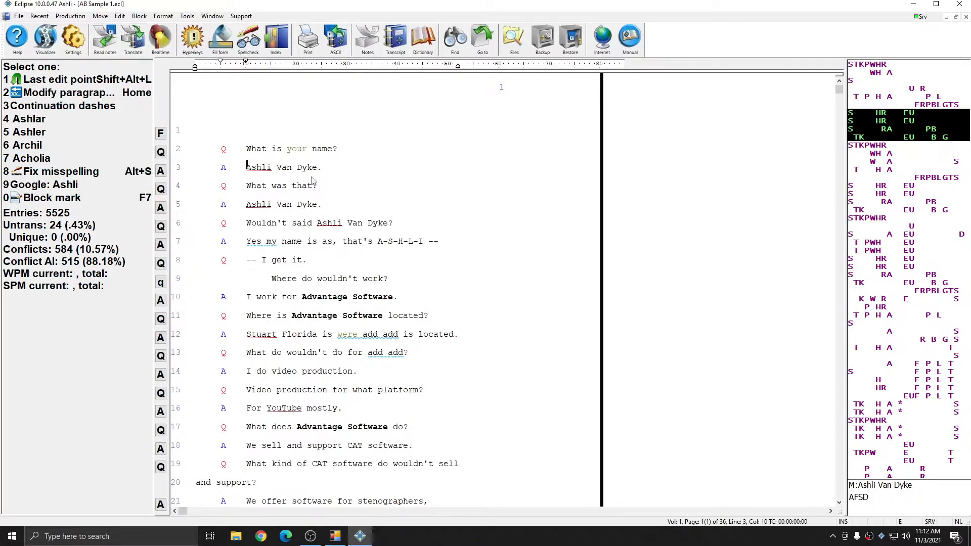
pyautogui.scroll(-2, 312, 181)
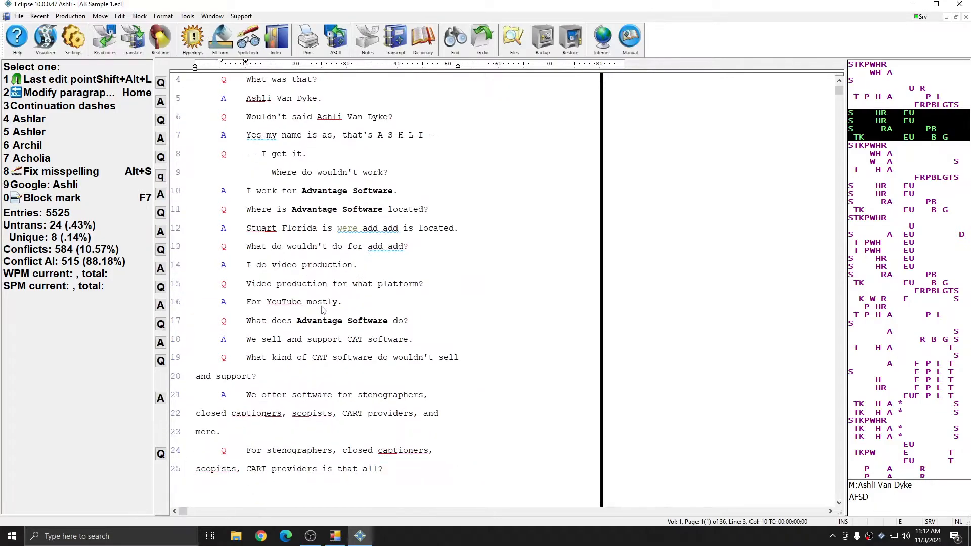
pyautogui.click(359, 395)
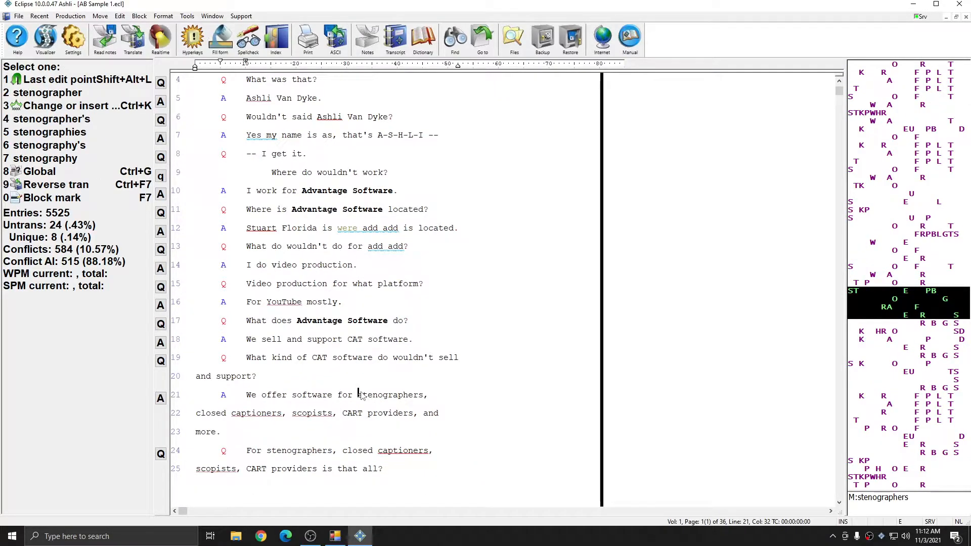
pyautogui.doubleClick(361, 394)
pyautogui.hotkey('ctrl', 'b')
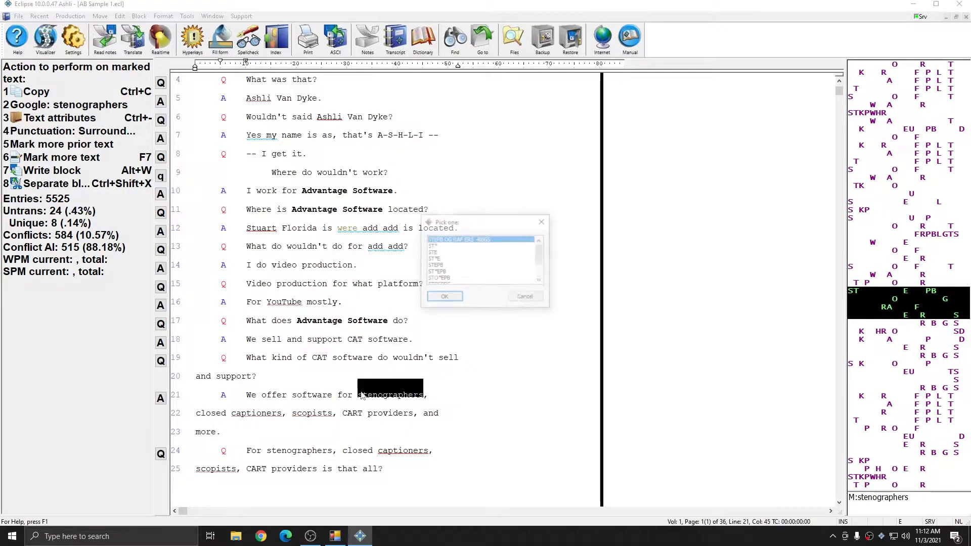
pyautogui.click(436, 246)
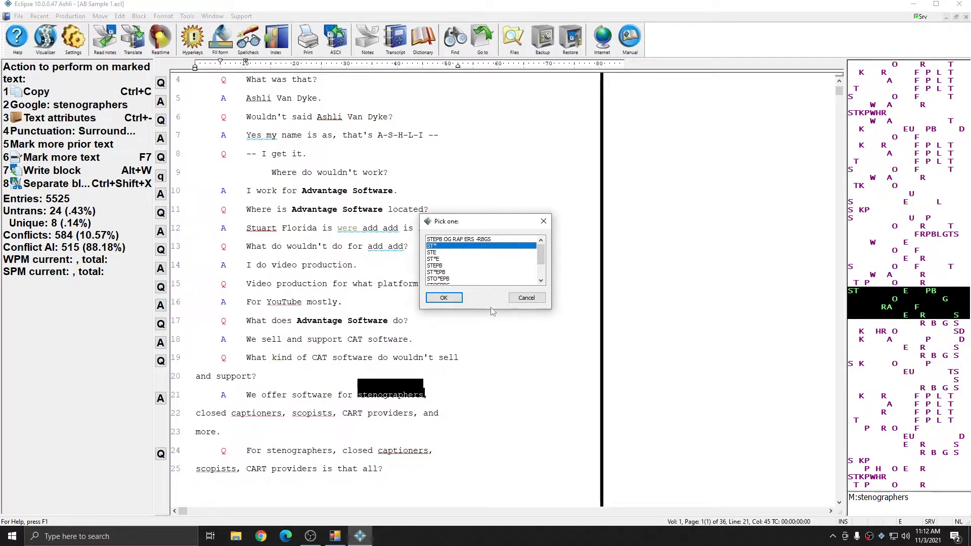
pyautogui.click(443, 298)
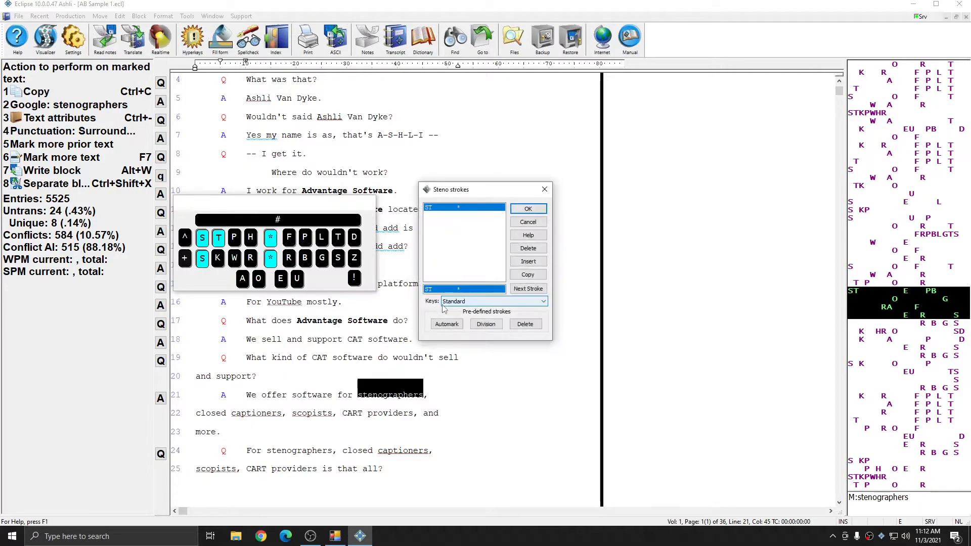
pyautogui.click(528, 209)
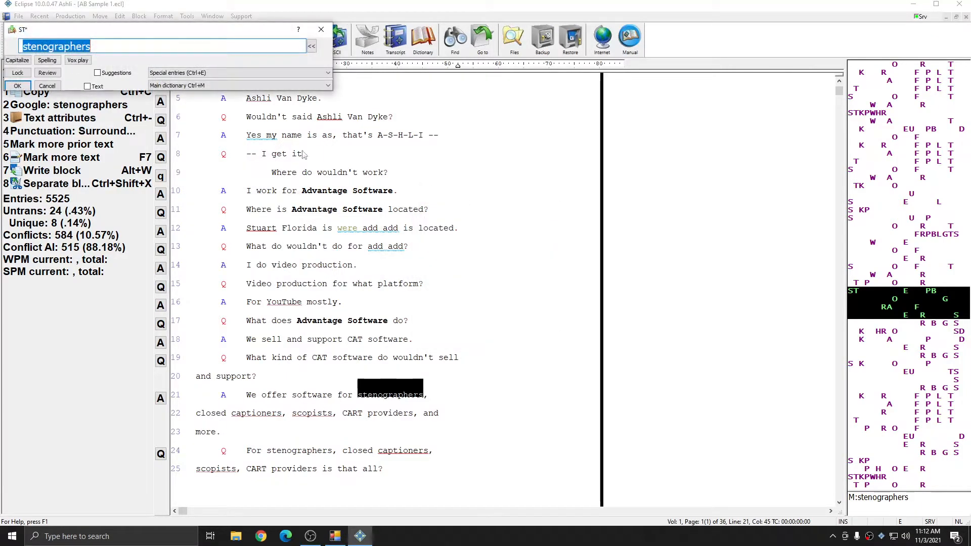
# Step: Save the ST* entry to the main dictionary and close the AB Sample 1 transcript
pyautogui.click(197, 86)
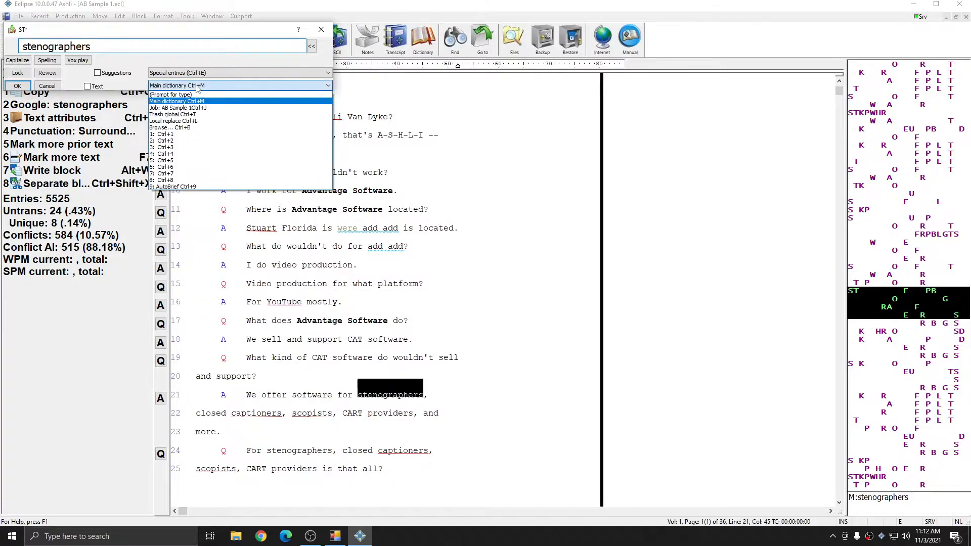
pyautogui.click(197, 86)
pyautogui.click(23, 87)
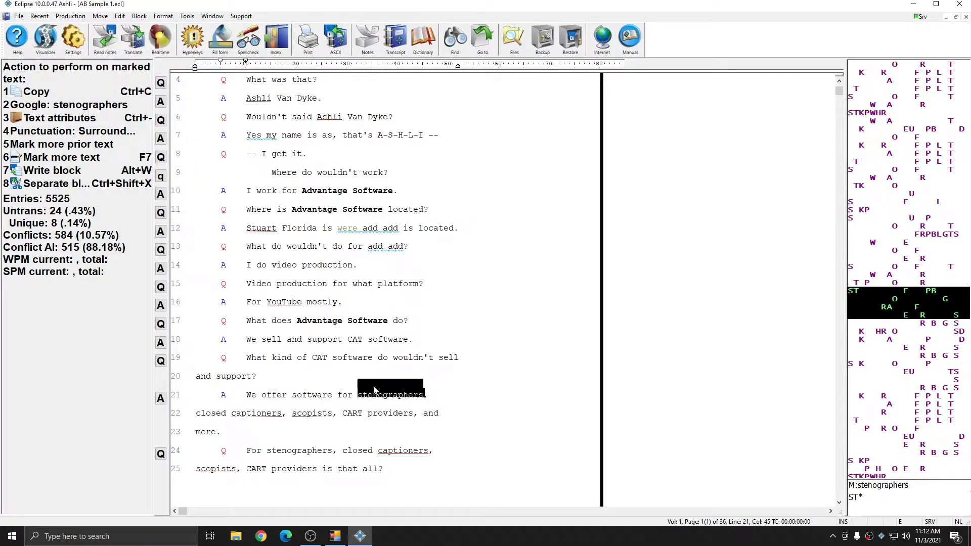
pyautogui.click(362, 398)
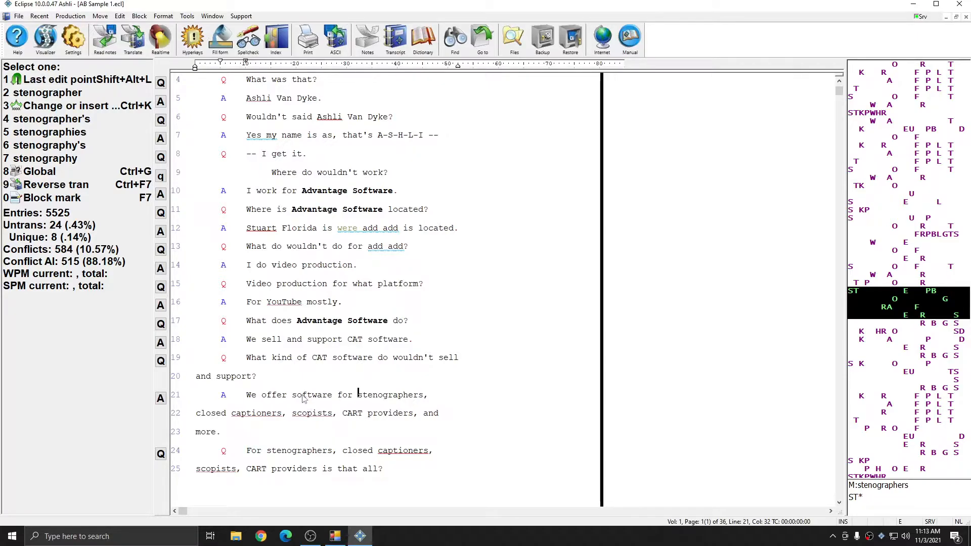
pyautogui.press('Escape')
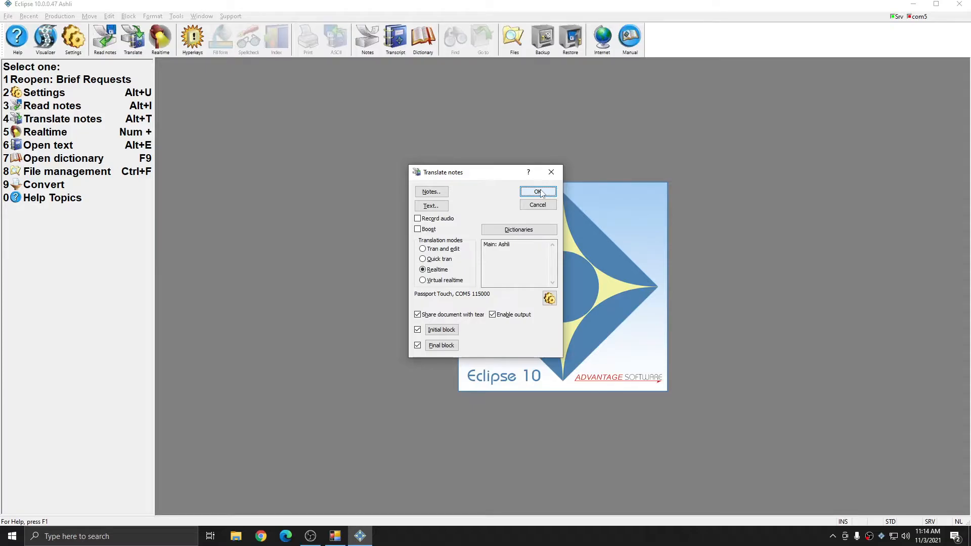
# Step: Start realtime translation into a new file named CtrlD Requests
pyautogui.click(538, 191)
pyautogui.press('Return')
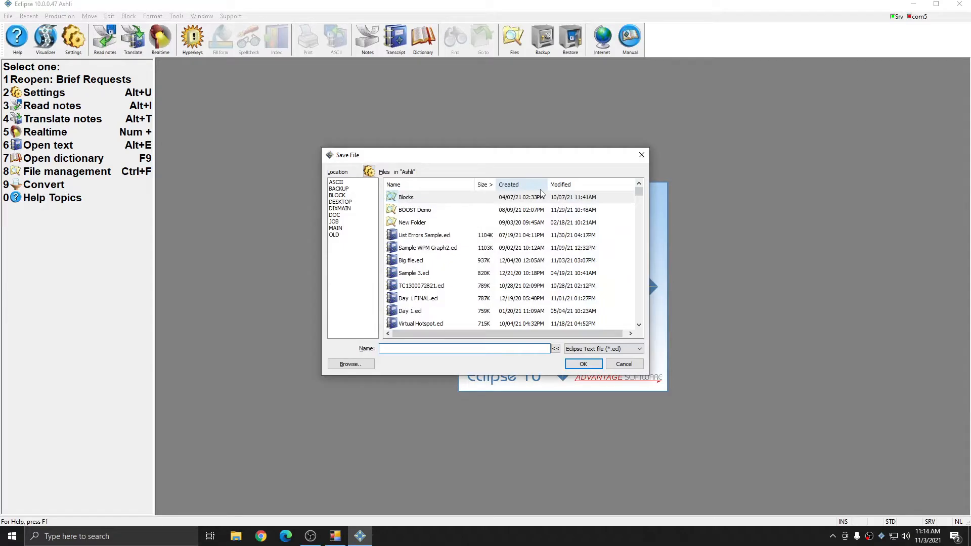
pyautogui.write('CtrlD Request')
pyautogui.press('Return')
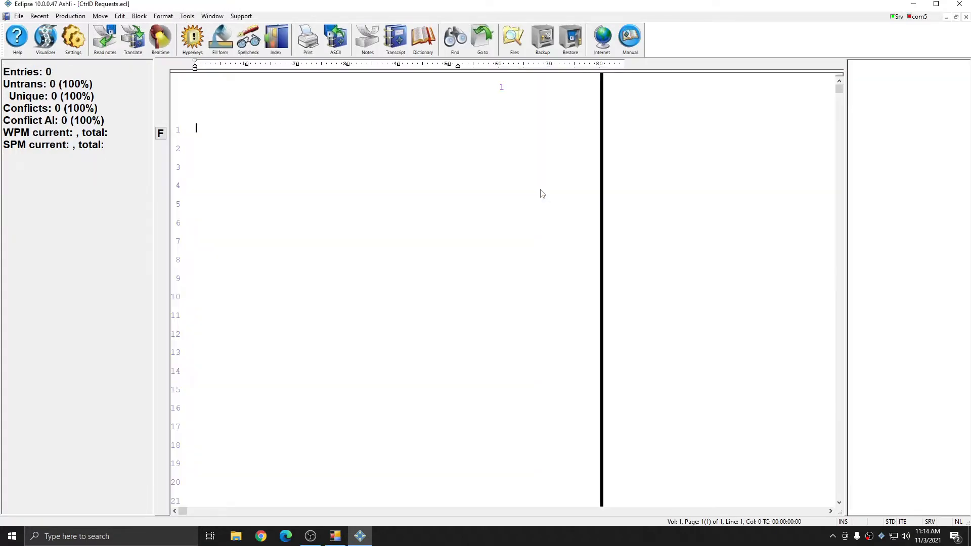
pyautogui.click(421, 277)
# Step: Feed the witness-name Q&A steno from Virtual Writer and return to the realtime transcript
pyautogui.write("What is \\your\\you're TPHAPL? Ashli Van Dyke. What was that")
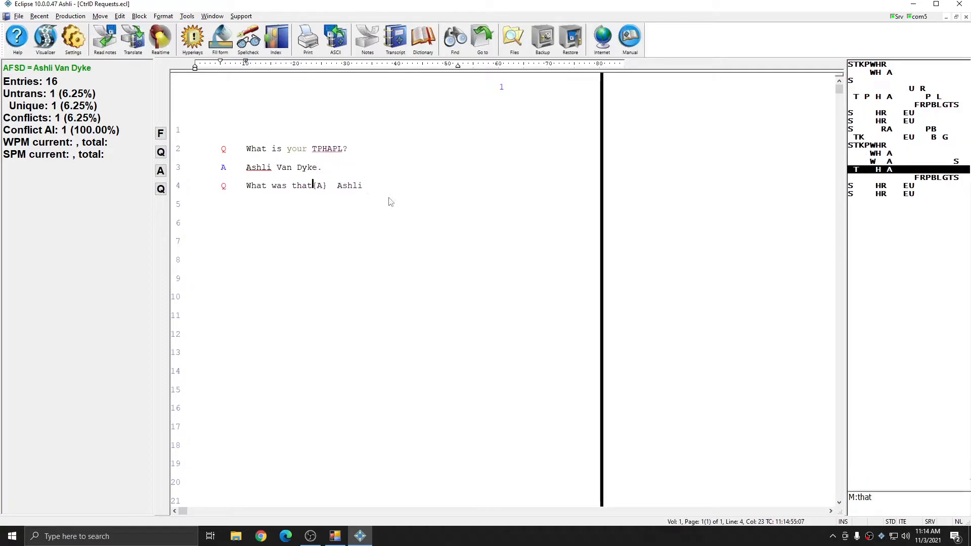
pyautogui.hotkey('alt', 'Tab')
pyautogui.click(408, 238)
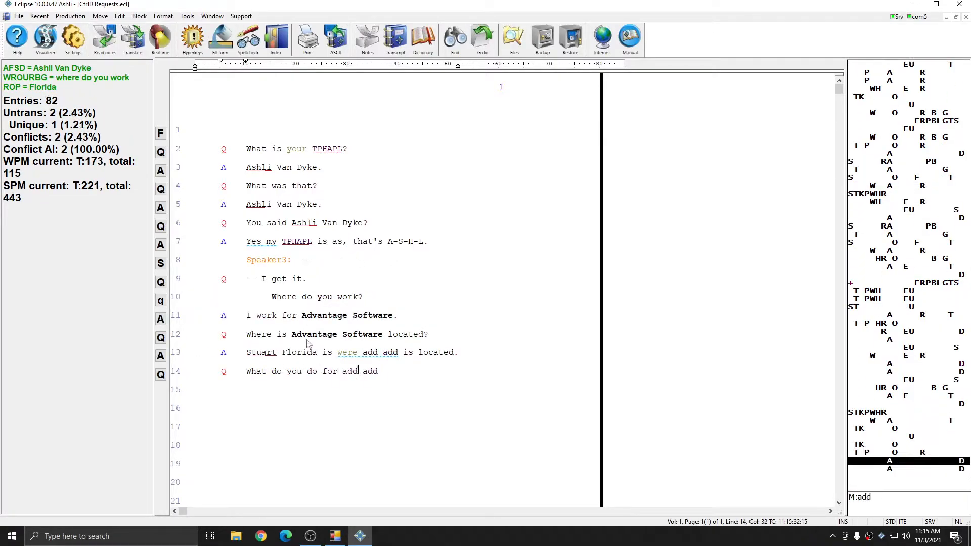
# Step: Mark Stuart Florida and request its auto-brief, ST
pyautogui.rightClick(249, 351)
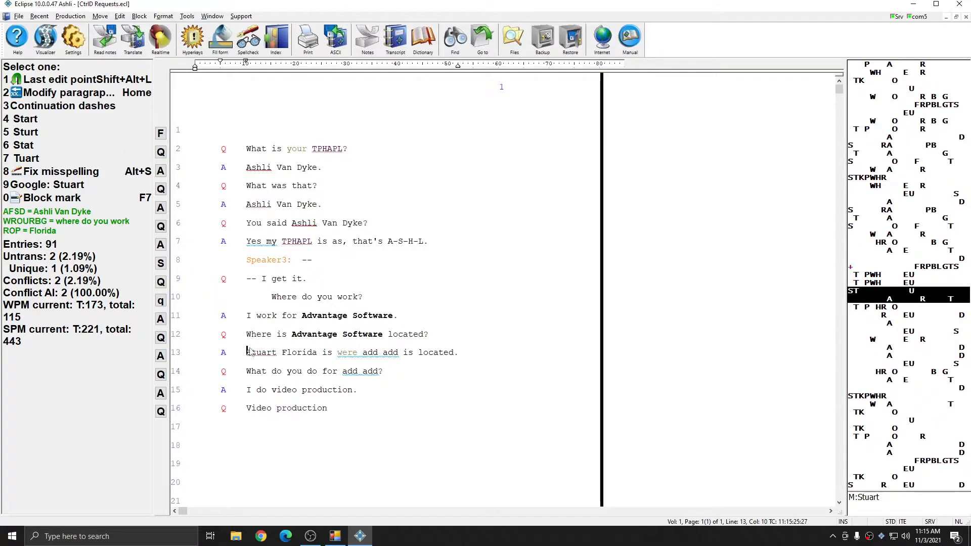
pyautogui.press('F7')
pyautogui.press('F7')
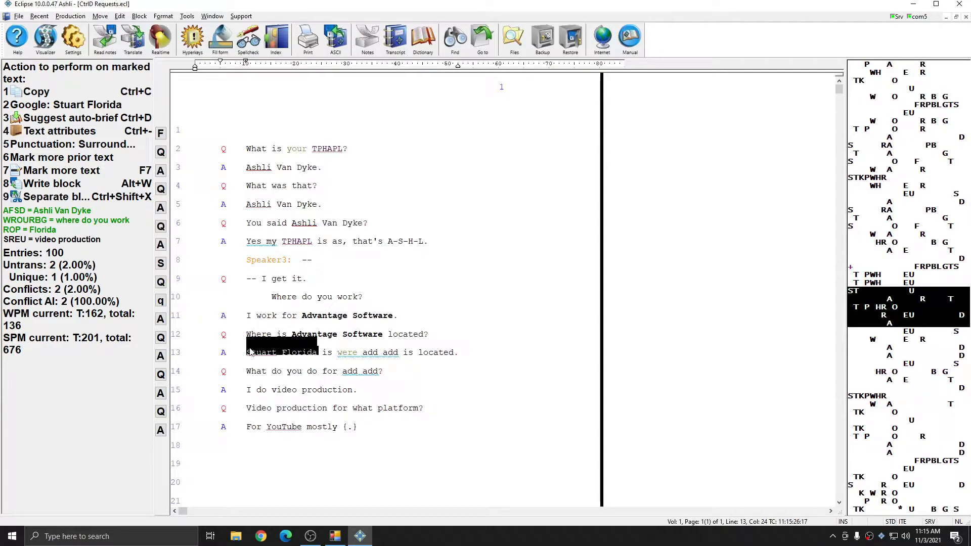
pyautogui.hotkey('ctrl', 'd')
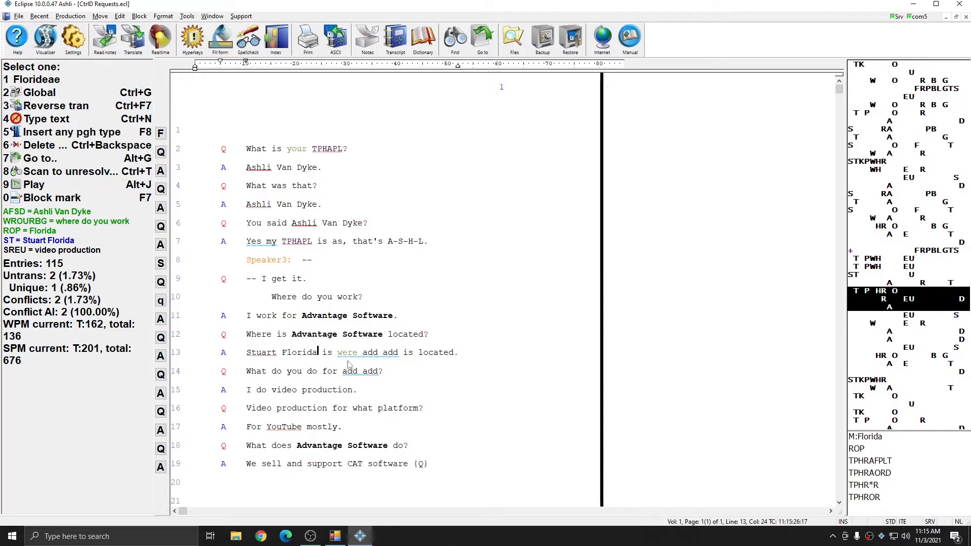
# Step: Mark YouTube on line 17 and request its auto-brief, KWRO
pyautogui.click(268, 427)
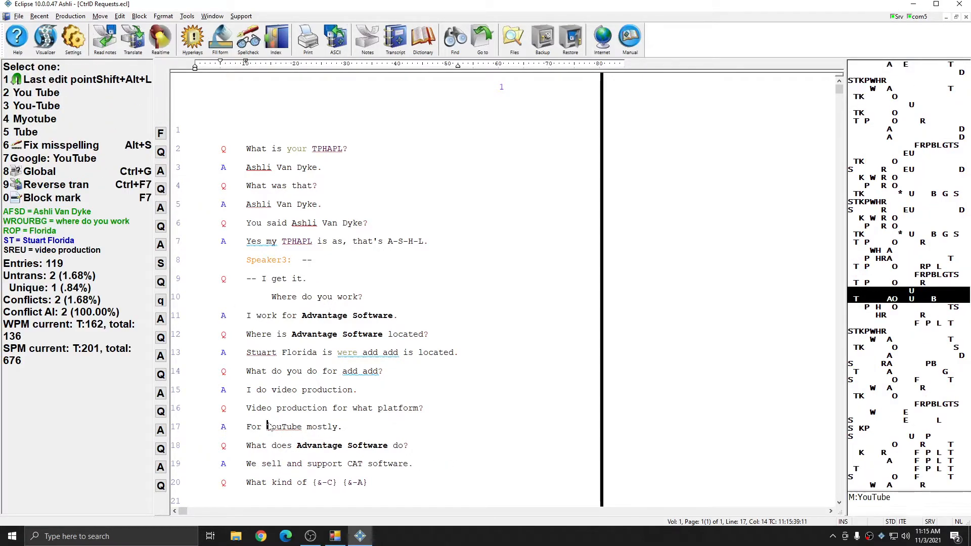
pyautogui.doubleClick(268, 426)
pyautogui.press('Escape')
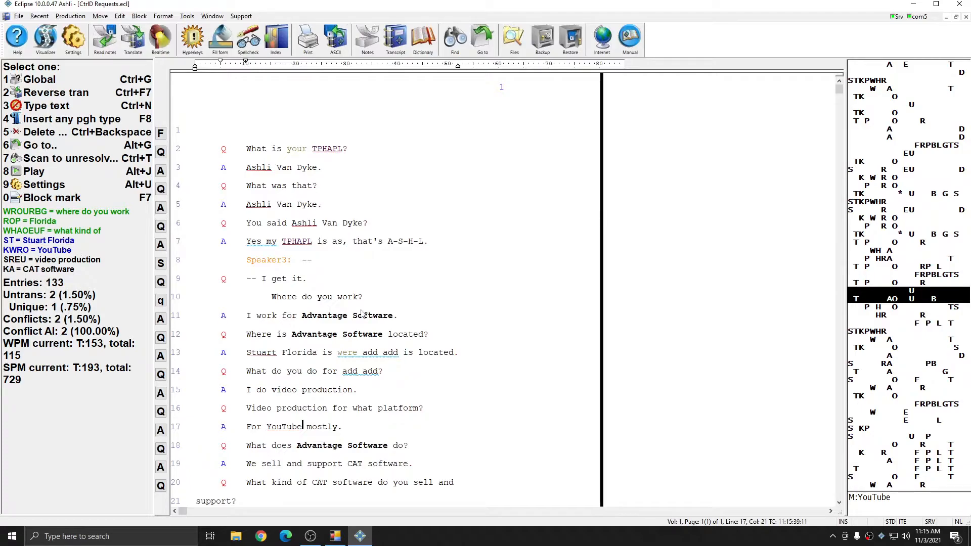
pyautogui.rightClick(72, 433)
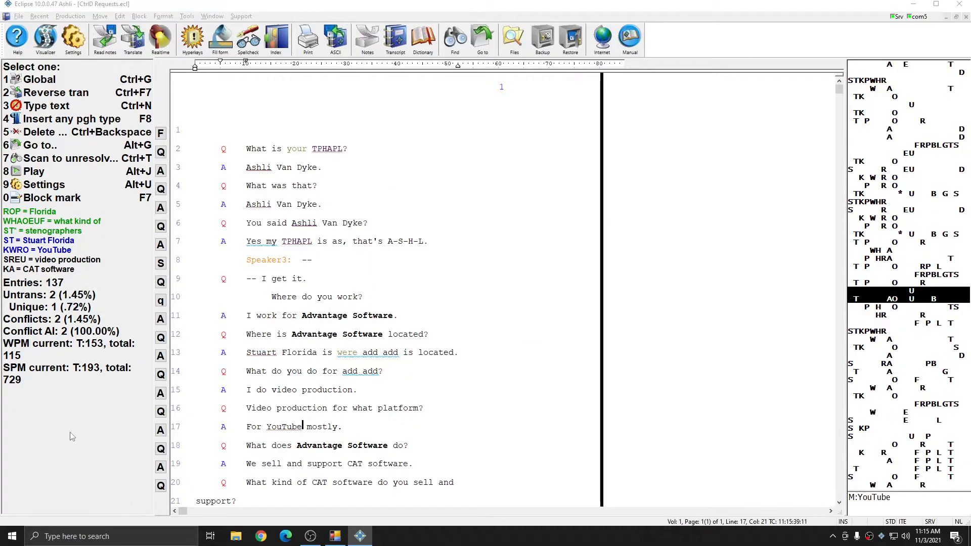
# Step: Tick Pop-up in Auto-briefs Setup, confirm, and close View toggles
pyautogui.click(584, 310)
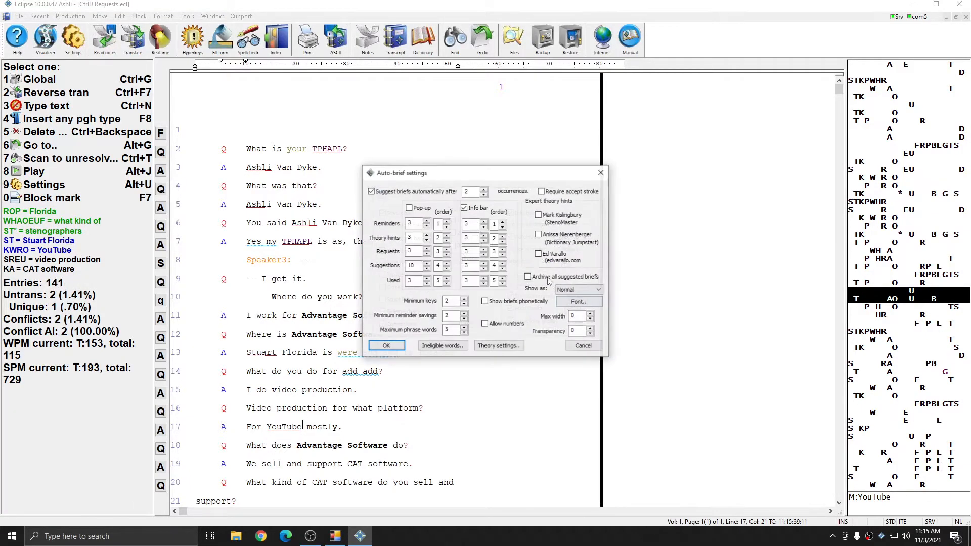
pyautogui.click(409, 208)
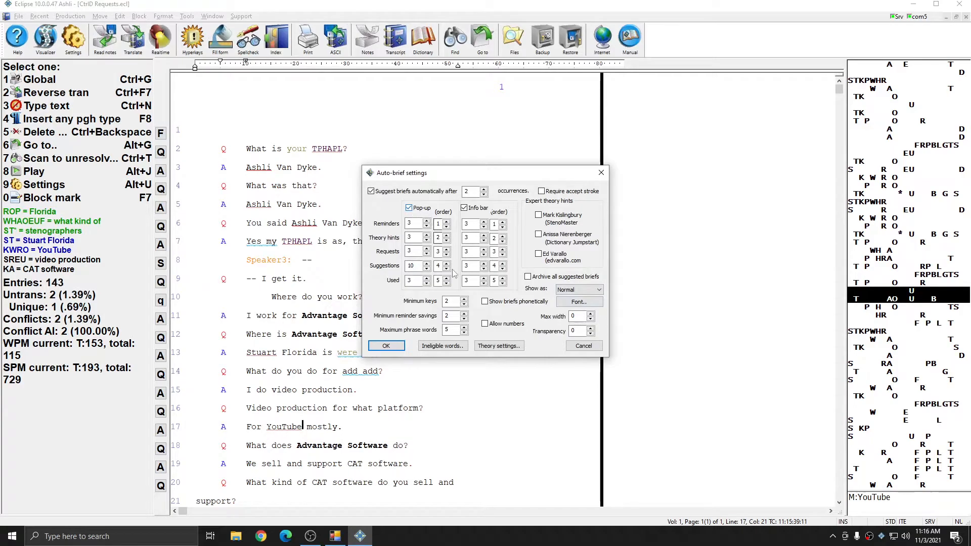
pyautogui.click(386, 345)
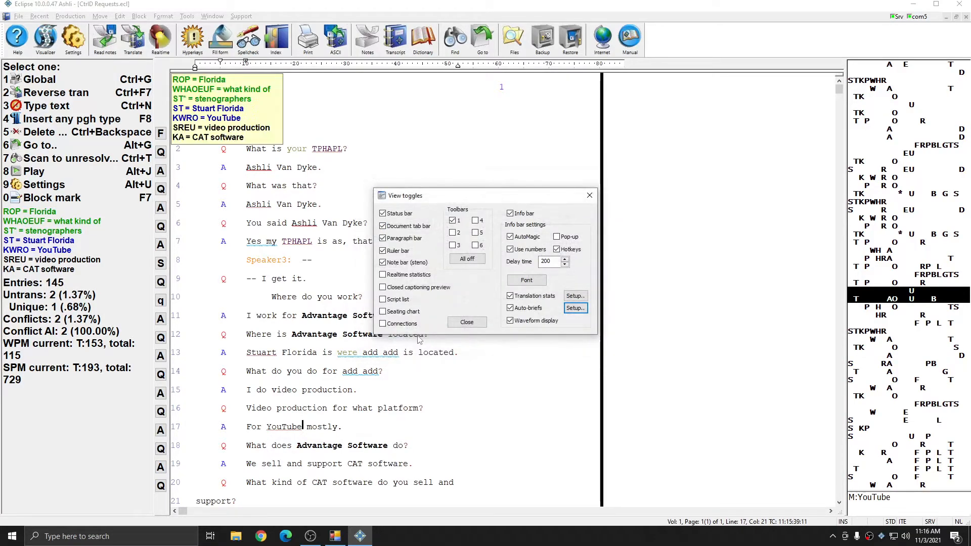
pyautogui.click(590, 195)
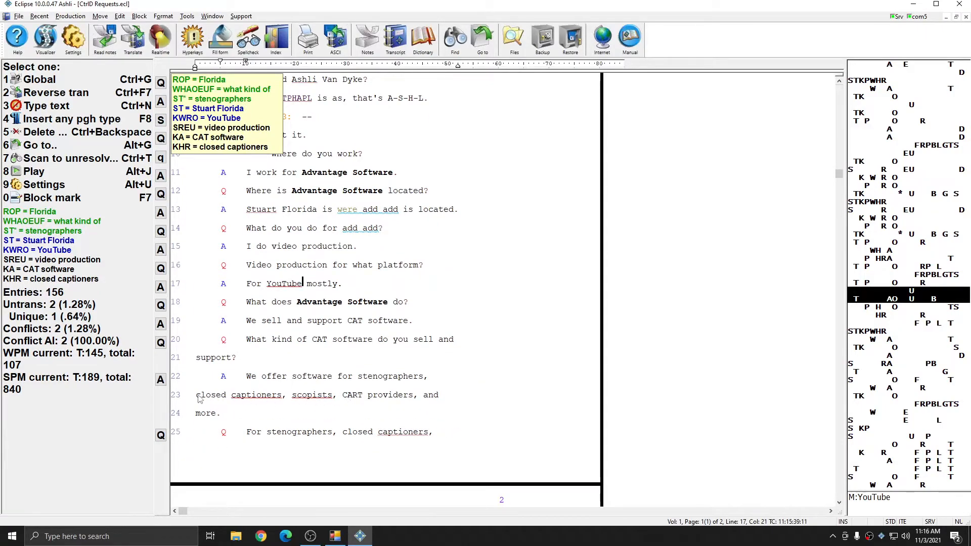
# Step: Request auto-briefs for closed captioners, author and professional
pyautogui.click(197, 396)
pyautogui.press('F7')
pyautogui.press('F7')
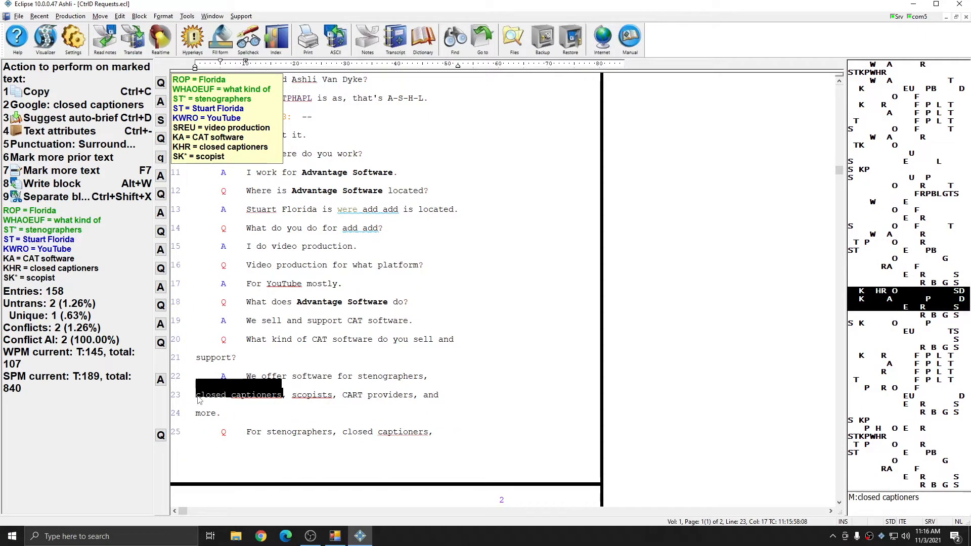
pyautogui.click(266, 322)
pyautogui.press('F7')
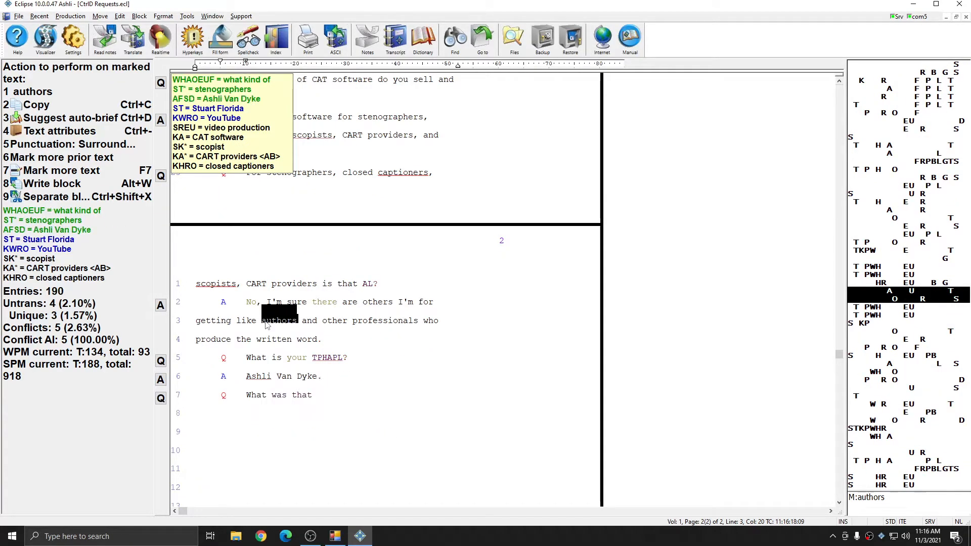
pyautogui.hotkey('ctrl', 'd')
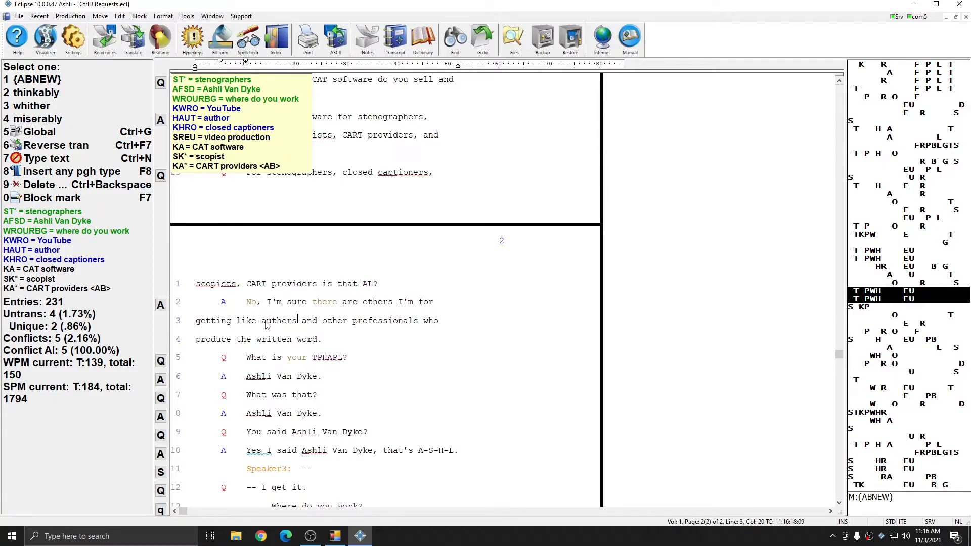
pyautogui.doubleClick(357, 325)
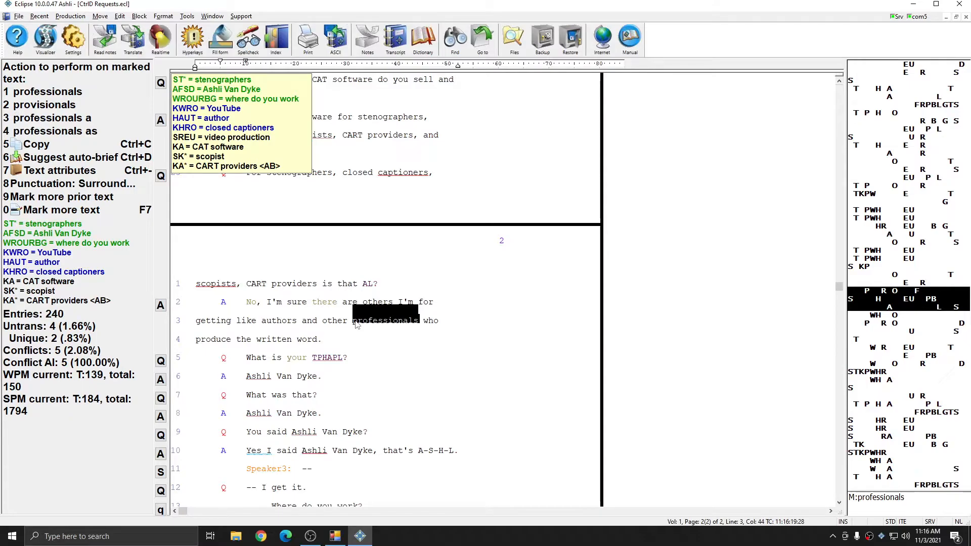
pyautogui.hotkey('ctrl', 'd')
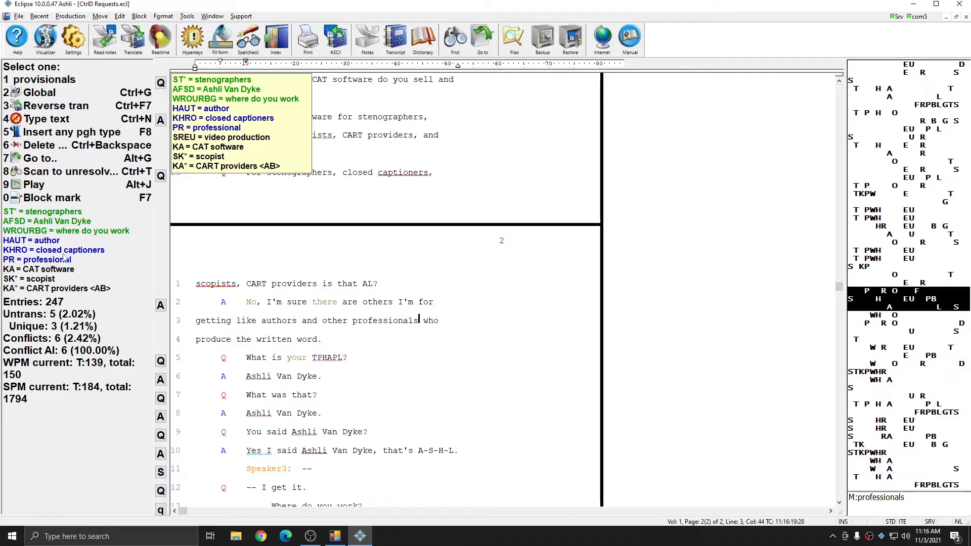
# Step: Stop the realtime translation and dismiss the Translation complete notice
pyautogui.press('Escape')
pyautogui.click(406, 277)
pyautogui.click(514, 287)
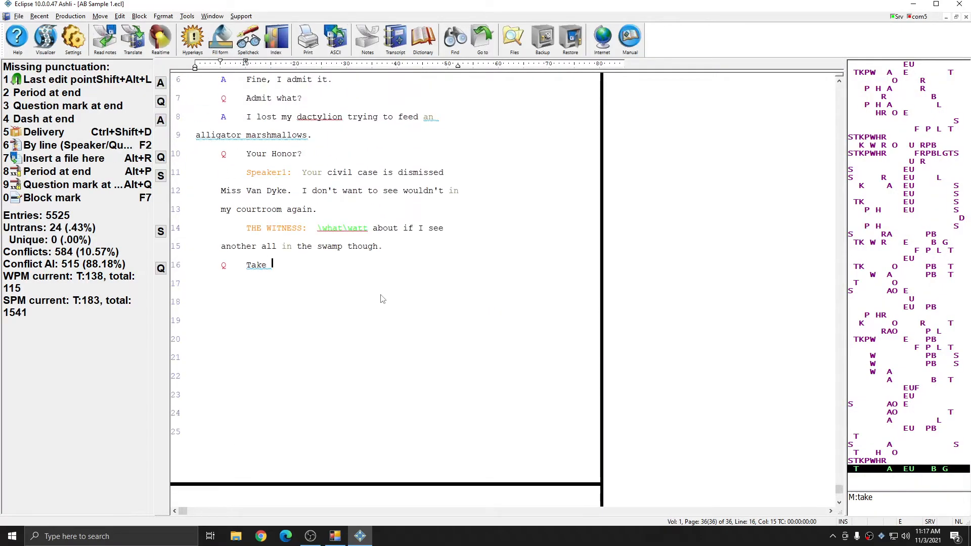
# Step: Mark courtroom on line 13 and choose KO* from its steno outline list
pyautogui.click(238, 228)
pyautogui.rightClick(239, 228)
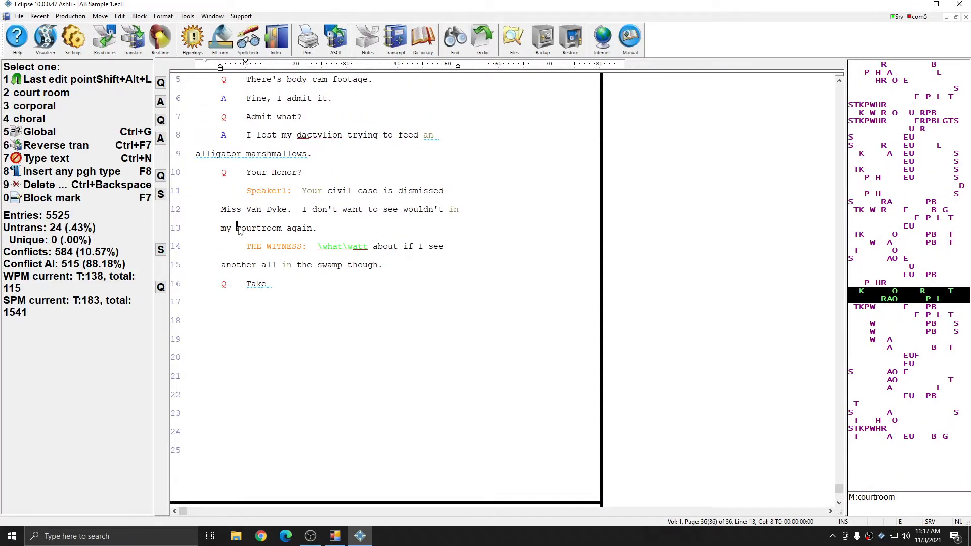
pyautogui.press('F7')
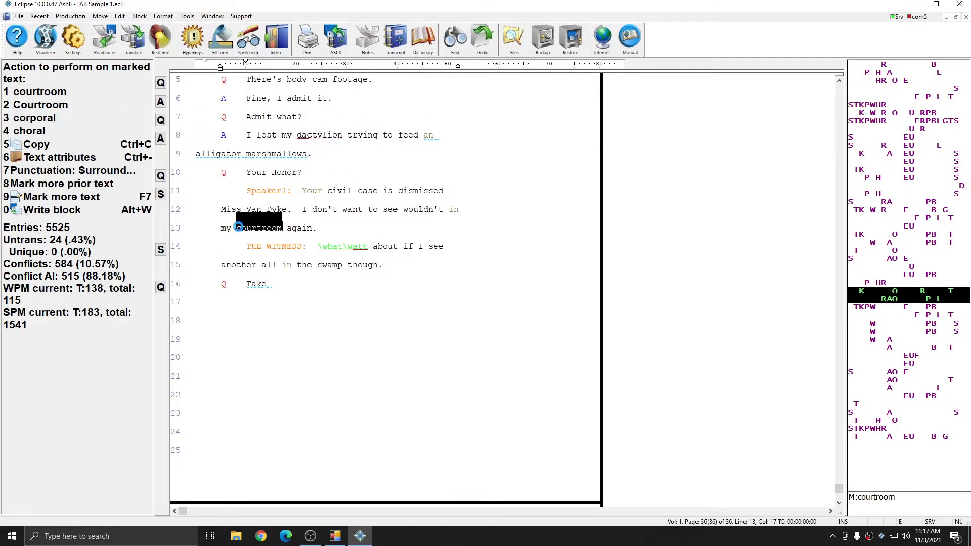
pyautogui.hotkey('shift', '/')
pyautogui.click(470, 252)
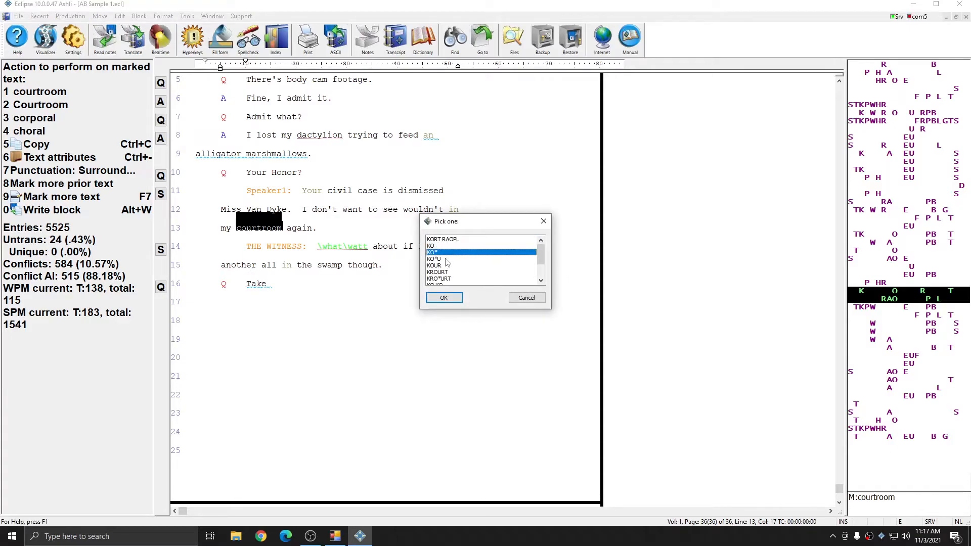